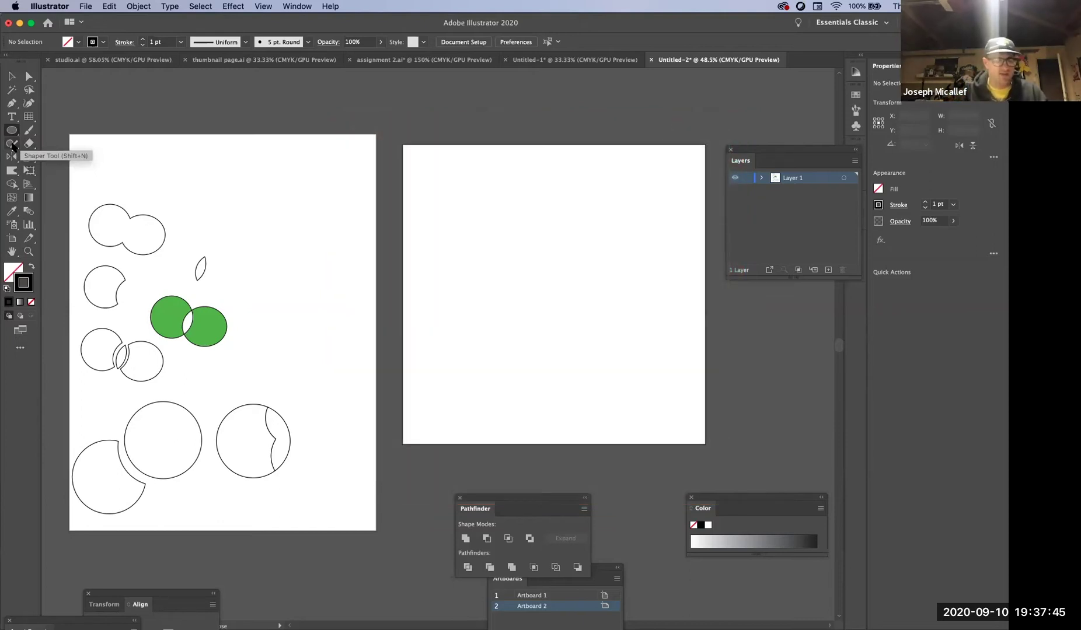
Step: Switch to the Shaper tool for sketching shapes freehand
{"action": "left_click", "coordinate": [13, 145]}
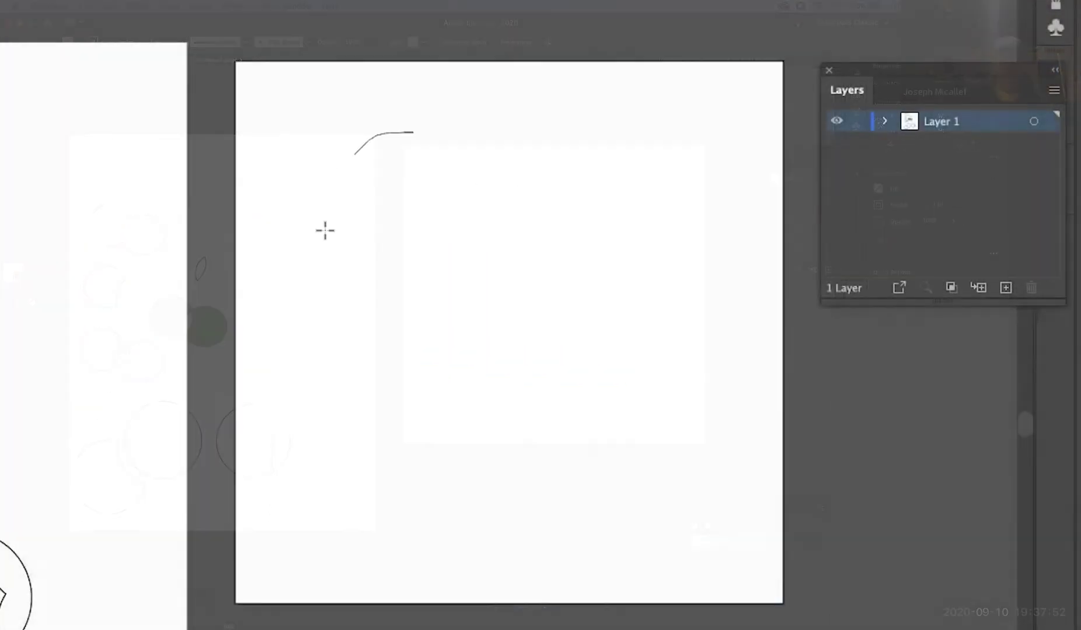
Step: Sketch a large circle and a smaller circle to its right on artboard 2
{"action": "mouse_move", "coordinate": [413, 133]}
{"action": "left_mouse_down"}
{"action": "mouse_move", "coordinate": [416, 149]}
{"action": "mouse_move", "coordinate": [367, 149]}
{"action": "left_mouse_up"}
{"action": "left_click_drag", "start_coordinate": [546, 275], "coordinate": [542, 293]}
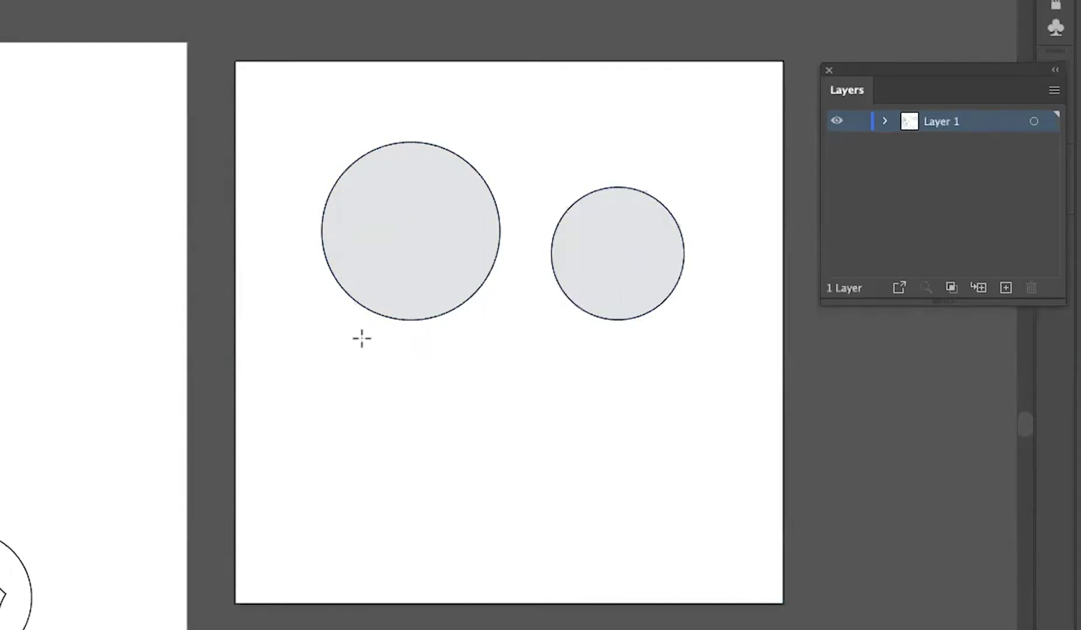
{"action": "left_click", "coordinate": [323, 417]}
Step: Sketch a triangle below the large circle and a square beside it, then deselect everything
{"action": "left_click_drag", "start_coordinate": [404, 357], "coordinate": [548, 464]}
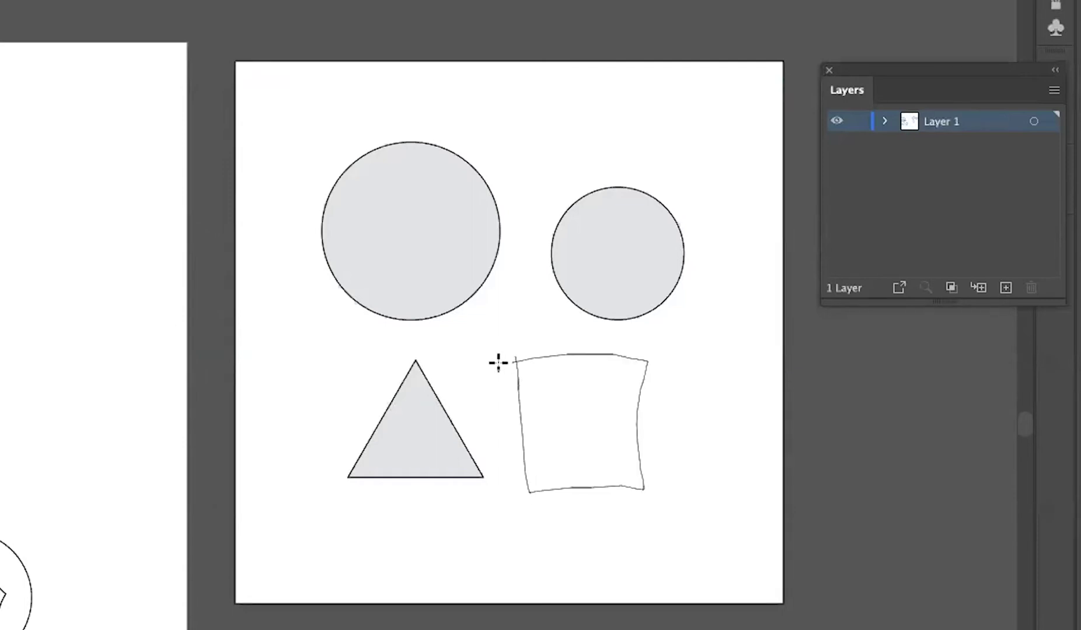
{"action": "left_click_drag", "start_coordinate": [529, 494], "coordinate": [518, 383]}
{"action": "left_click", "coordinate": [418, 287]}
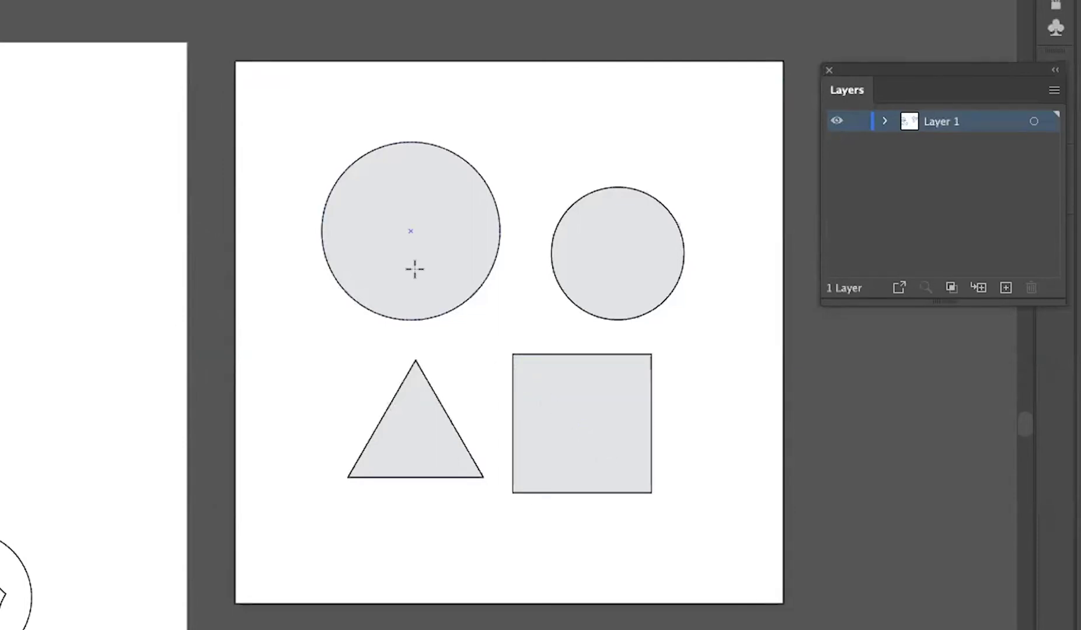
{"action": "key", "text": "ctrl+shift+a"}
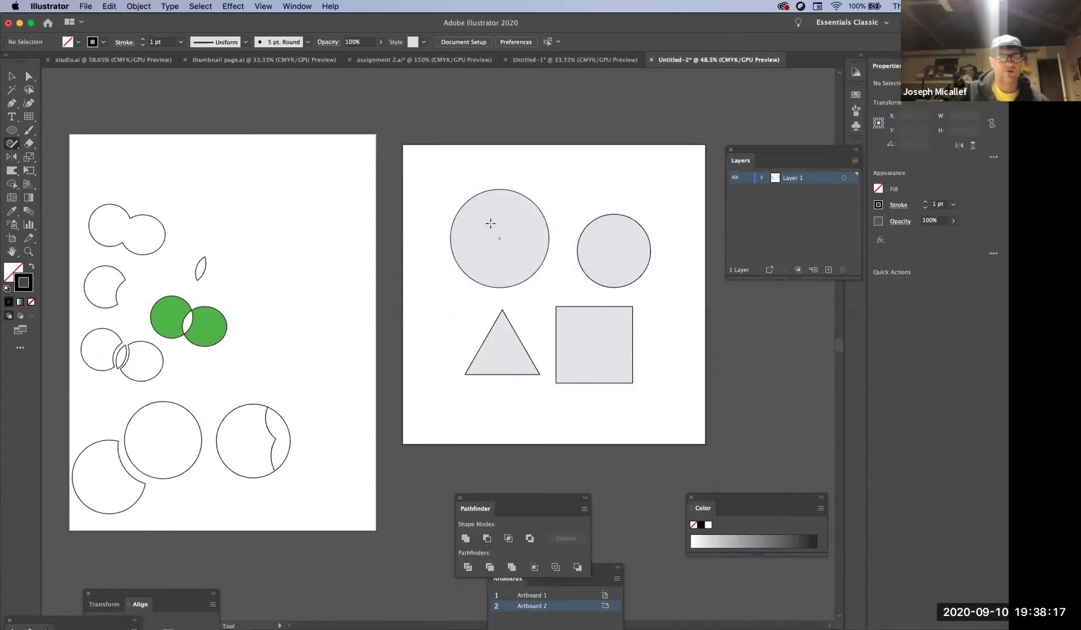
Step: Sketch a big square overlapping all four shapes and zoom in on them
{"action": "left_click_drag", "start_coordinate": [483, 314], "coordinate": [486, 242]}
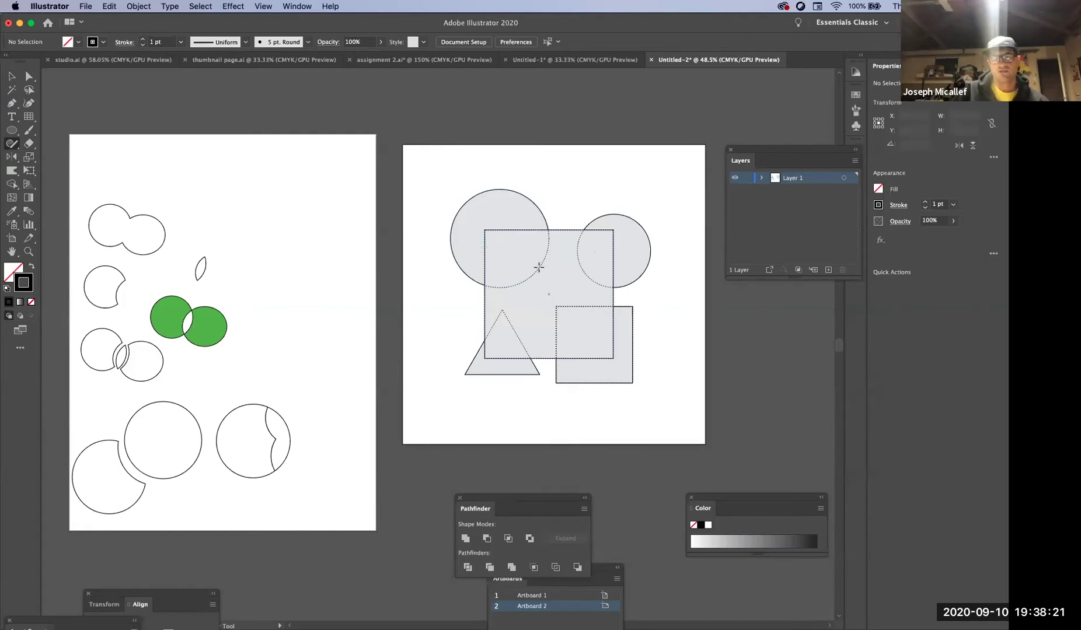
{"action": "key", "text": "ctrl+plus"}
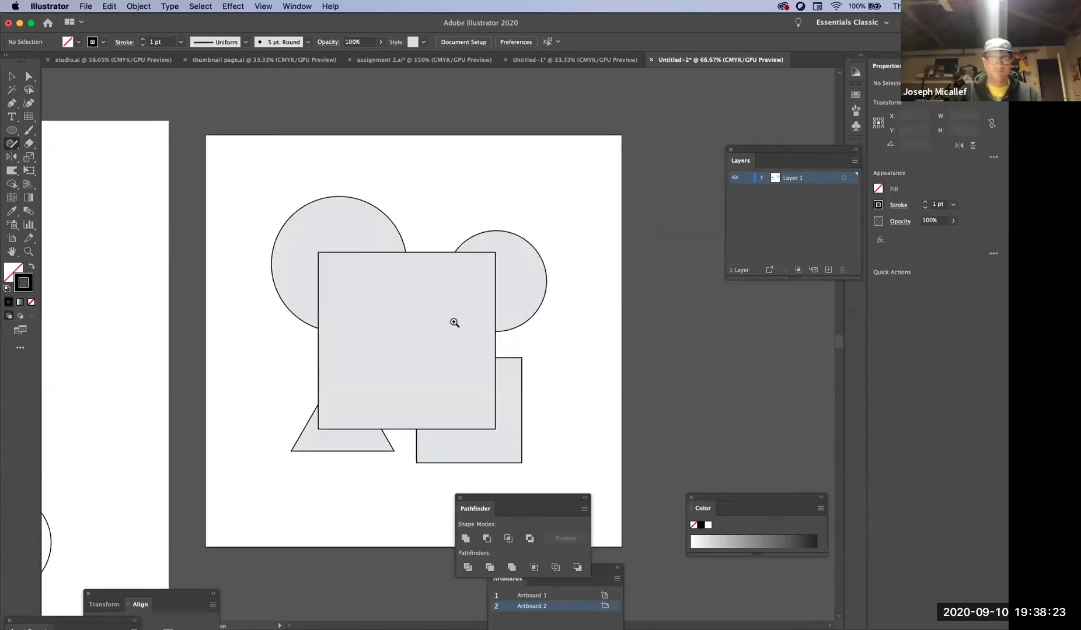
{"action": "key", "text": "ctrl+plus"}
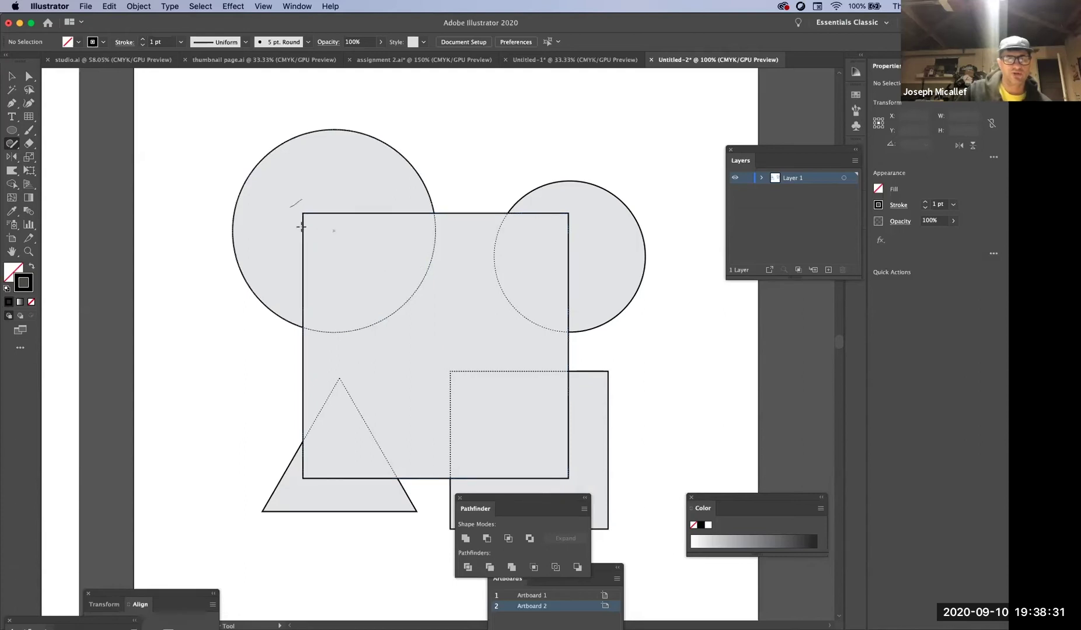
Step: Scribble to merge both circles into the big square, undoing and redoing to compare
{"action": "left_click_drag", "start_coordinate": [300, 227], "coordinate": [331, 253]}
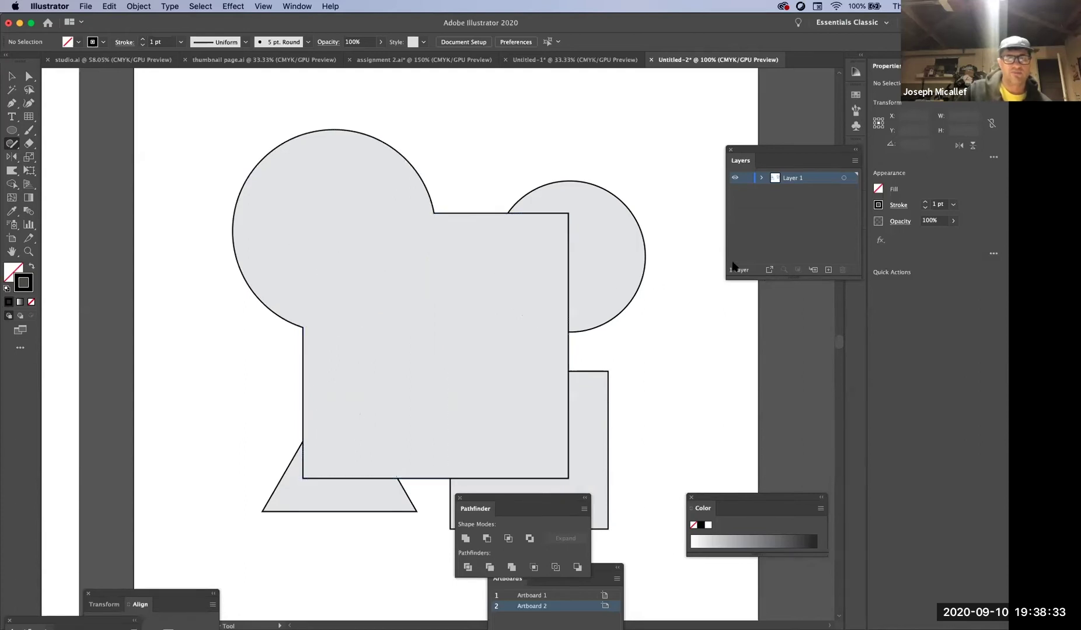
{"action": "key", "text": "super+z"}
{"action": "left_click_drag", "start_coordinate": [548, 246], "coordinate": [541, 270]}
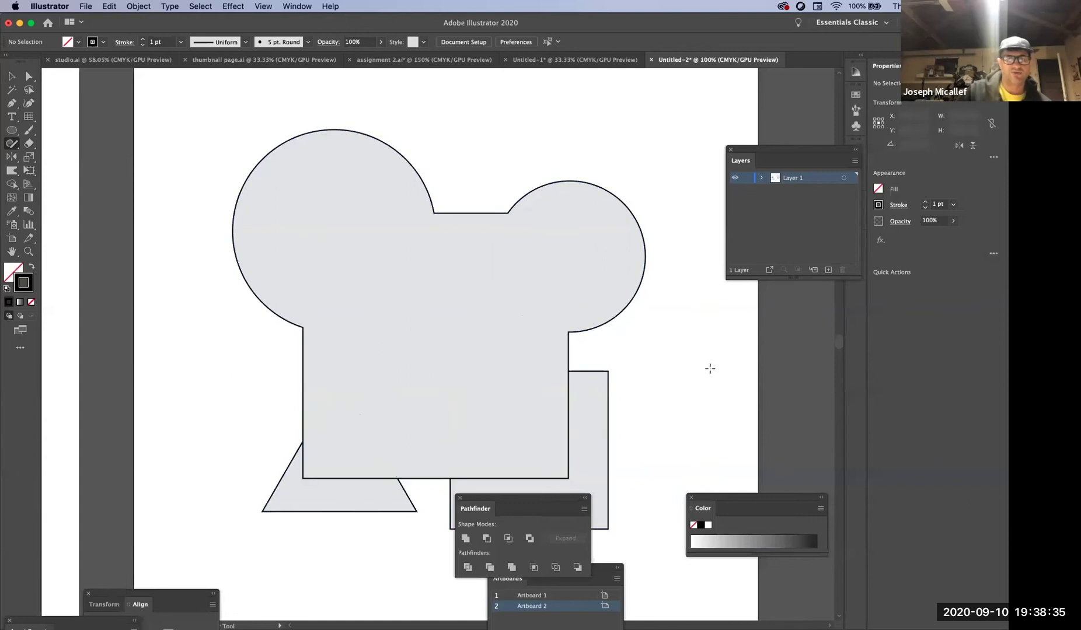
{"action": "key", "text": "super+z"}
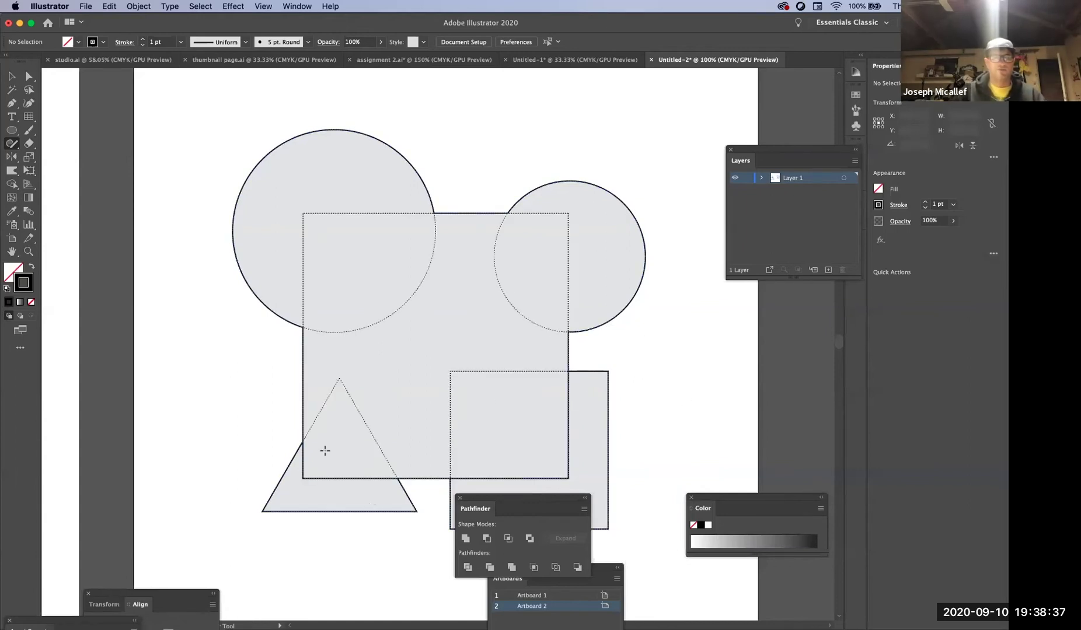
{"action": "key", "text": "super+shift+z"}
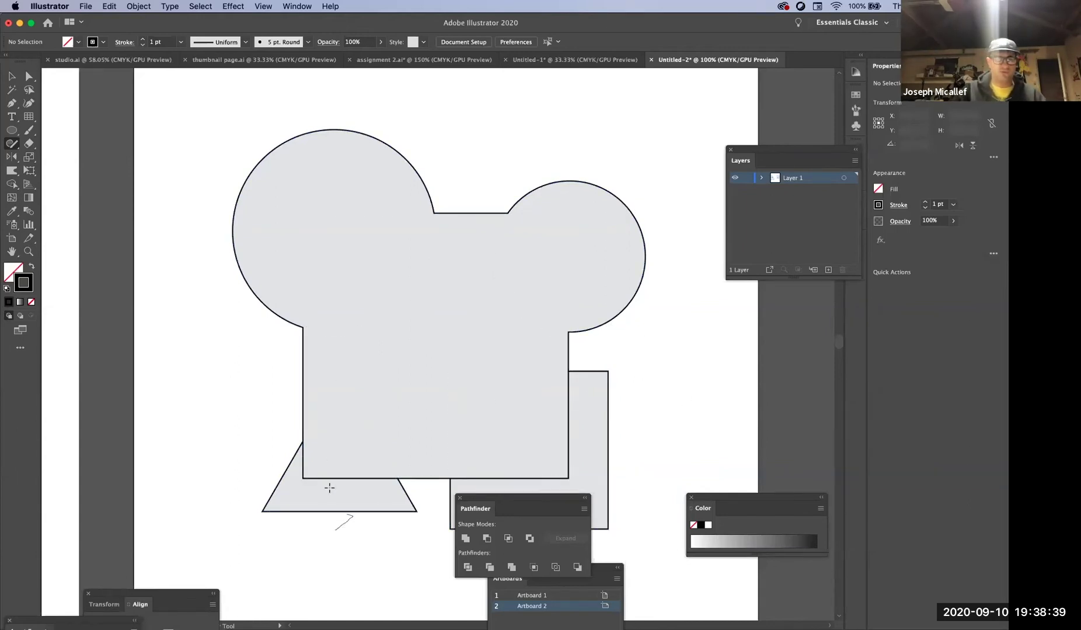
Step: Merge the triangle into the combined shape, compare before and after, then revert to separate shapes
{"action": "mouse_move", "coordinate": [329, 487]}
{"action": "left_mouse_down"}
{"action": "mouse_move", "coordinate": [331, 472]}
{"action": "mouse_move", "coordinate": [355, 487]}
{"action": "left_mouse_up"}
{"action": "key", "text": "super+shift+z"}
{"action": "key", "text": "super+z"}
{"action": "key", "text": "super+shift+z"}
{"action": "scroll", "coordinate": [570, 335], "scroll_direction": "down", "scroll_amount": 2}
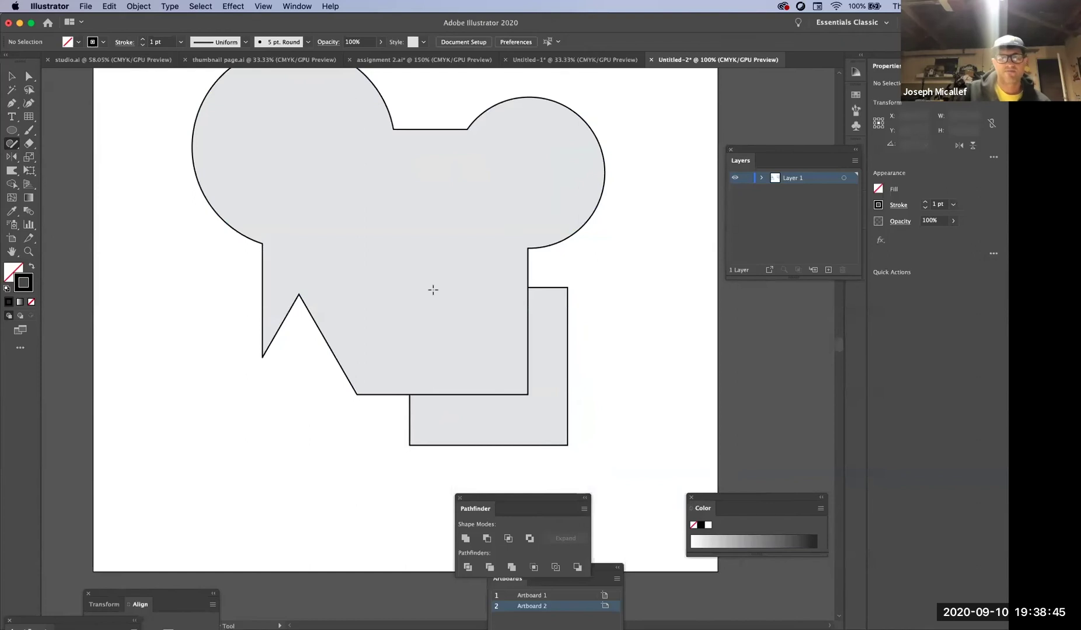
{"action": "key", "text": "super+z"}
{"action": "key", "text": "super+shift+z"}
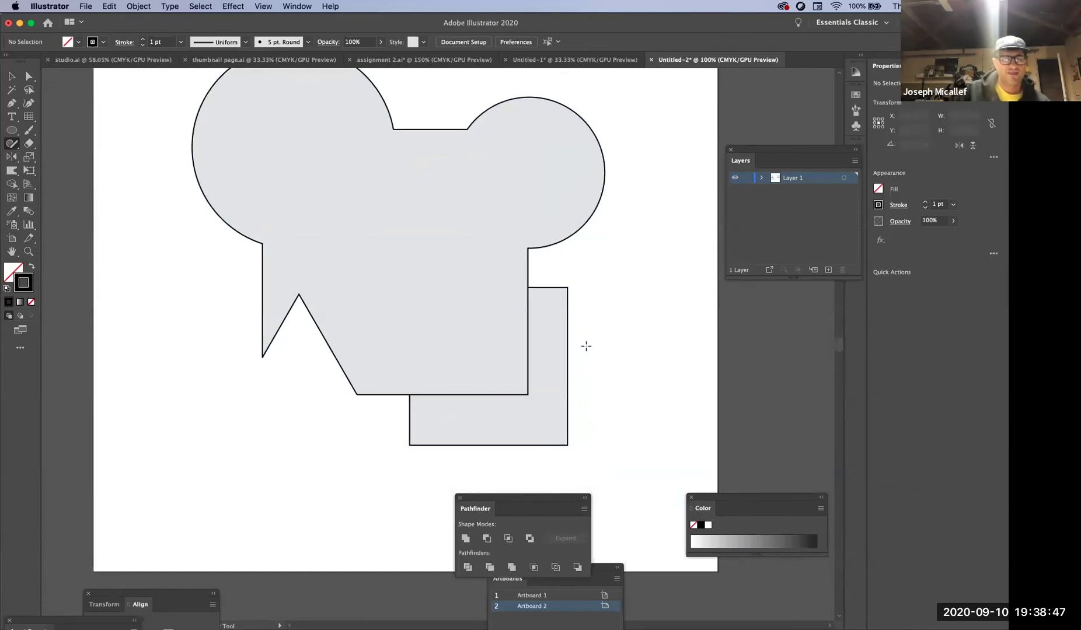
{"action": "key", "text": "super+z"}
Step: Scribble across the shapes to merge them, toggling undo and redo to compare the result
{"action": "mouse_move", "coordinate": [469, 324]}
{"action": "left_mouse_down"}
{"action": "mouse_move", "coordinate": [482, 343]}
{"action": "mouse_move", "coordinate": [521, 336]}
{"action": "left_mouse_up"}
{"action": "key", "text": "super+z"}
{"action": "key", "text": "super+shift+z"}
{"action": "key", "text": "super+z"}
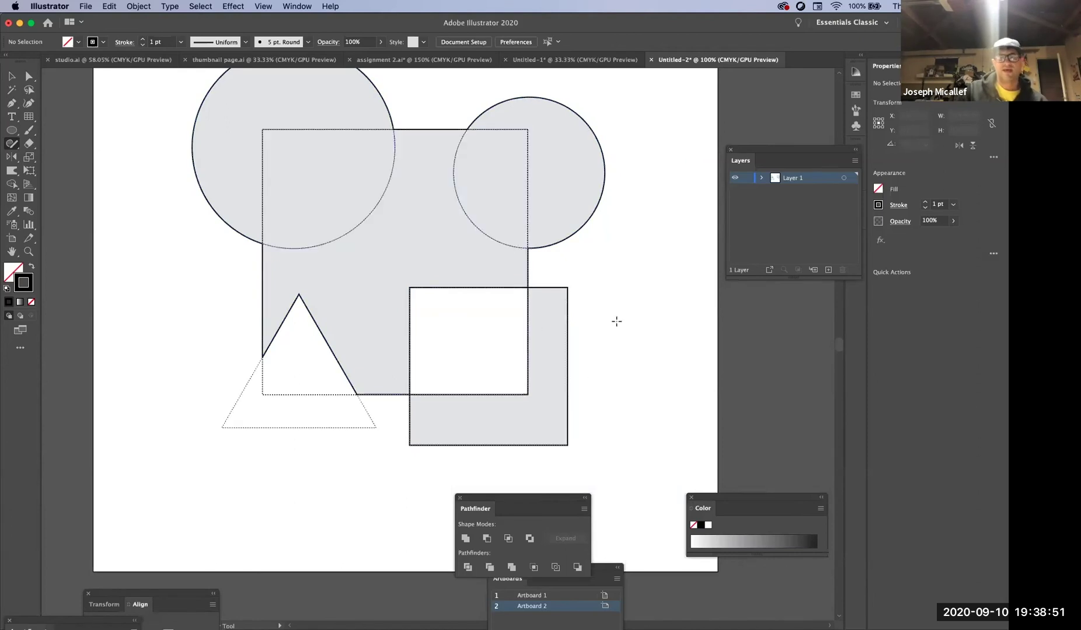
{"action": "key", "text": "super+shift+z"}
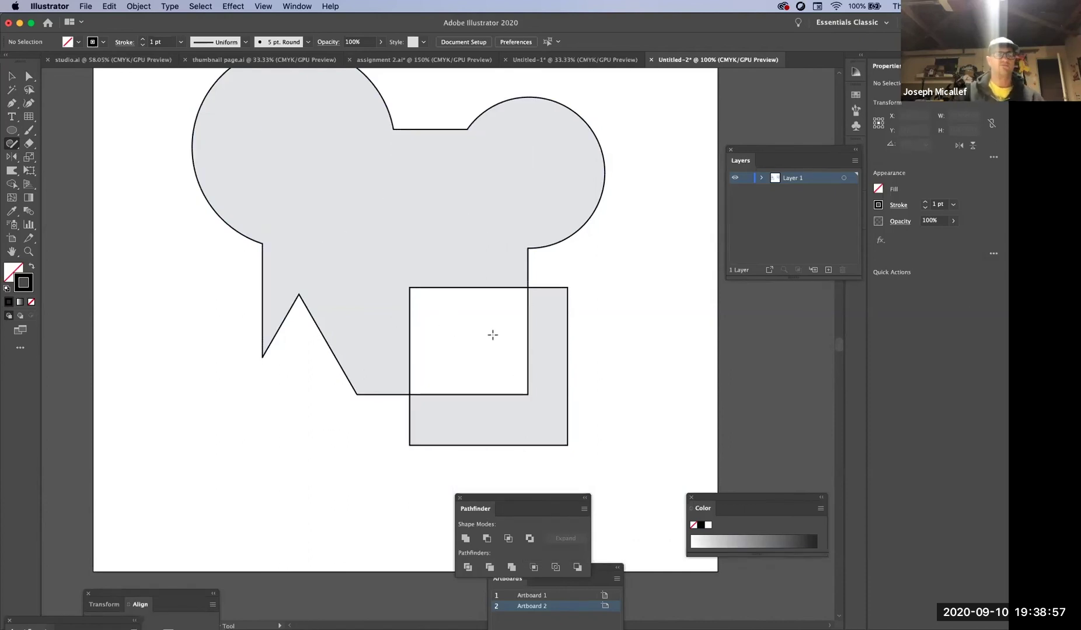
{"action": "key", "text": "ctrl+z"}
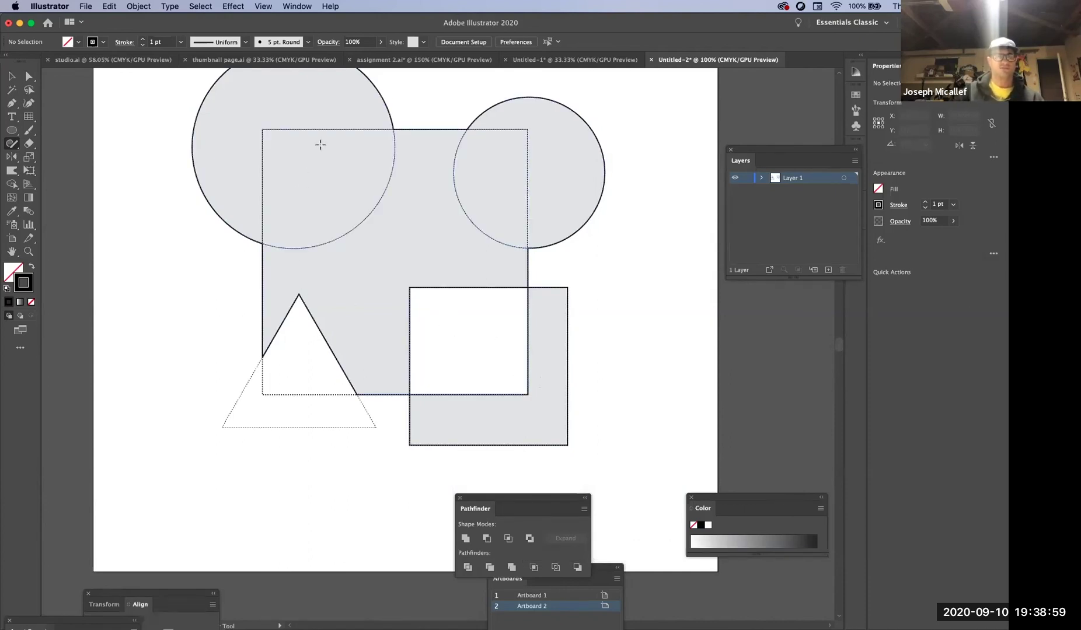
Step: Cut the large circle's overlap out of the square, adjust the right circle, and leave the shape group
{"action": "left_click_drag", "start_coordinate": [320, 145], "coordinate": [321, 203]}
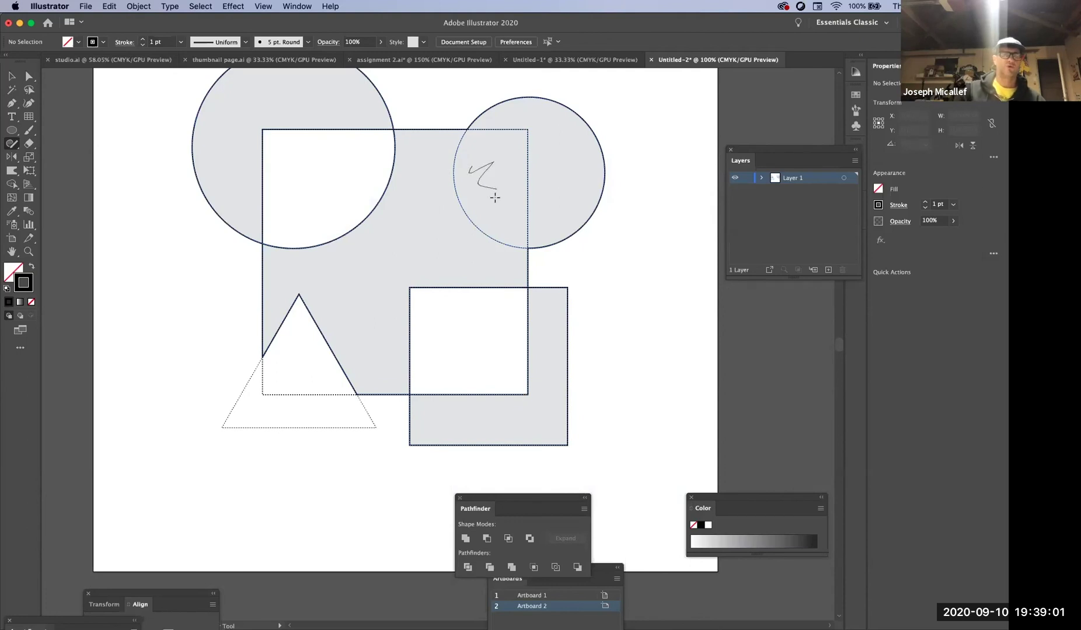
{"action": "left_click_drag", "start_coordinate": [494, 197], "coordinate": [495, 199]}
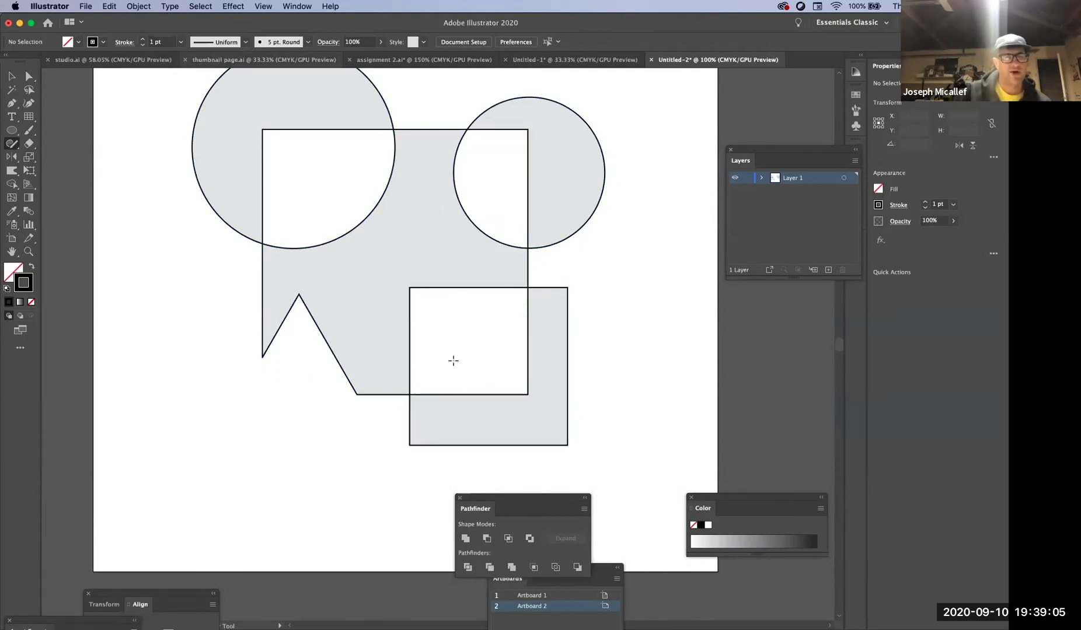
{"action": "left_click", "coordinate": [13, 76]}
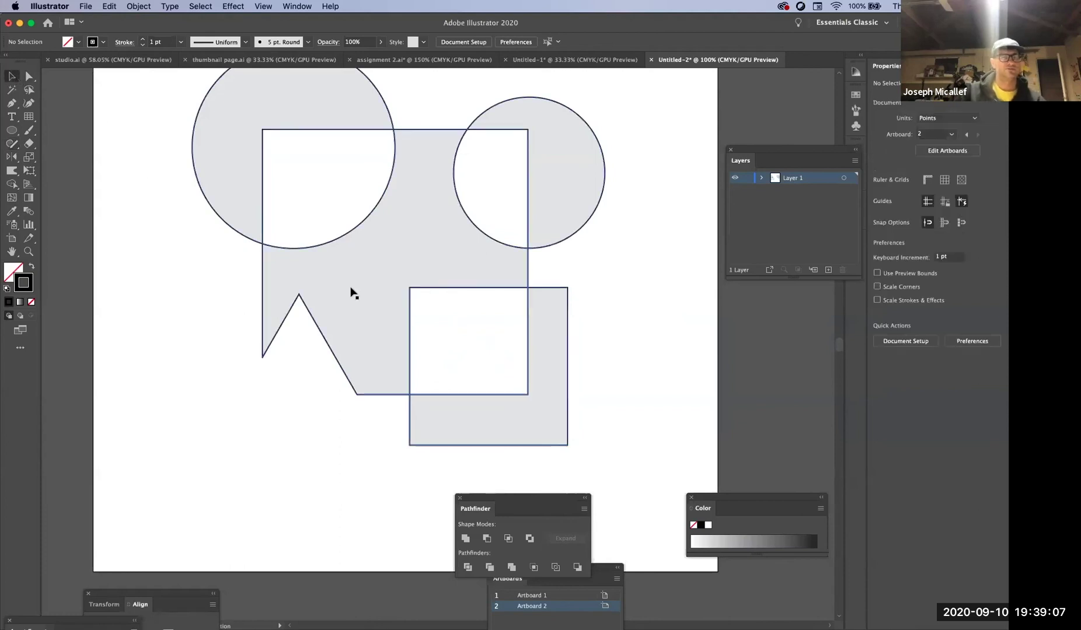